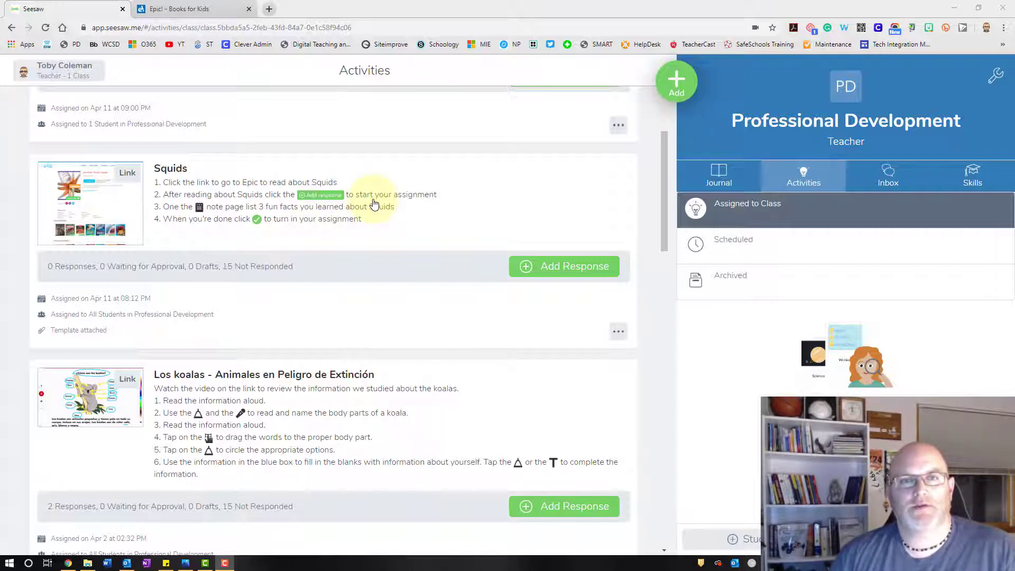
Open Shammy Lucks Out from the Creature Campers series in Epic! and select its web address
{"action": "left_click", "coordinate": [212, 8]}
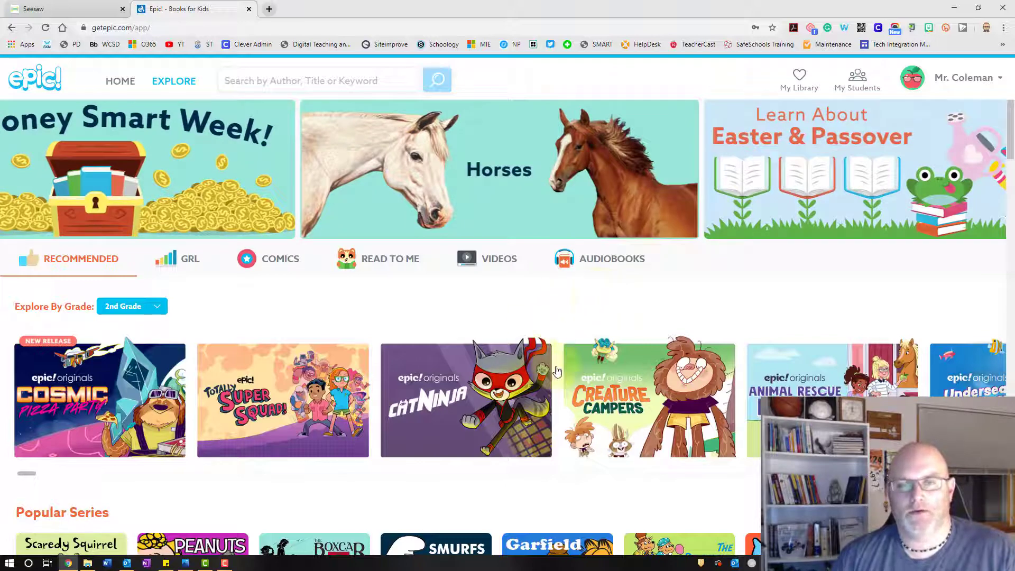
{"action": "left_click", "coordinate": [662, 417]}
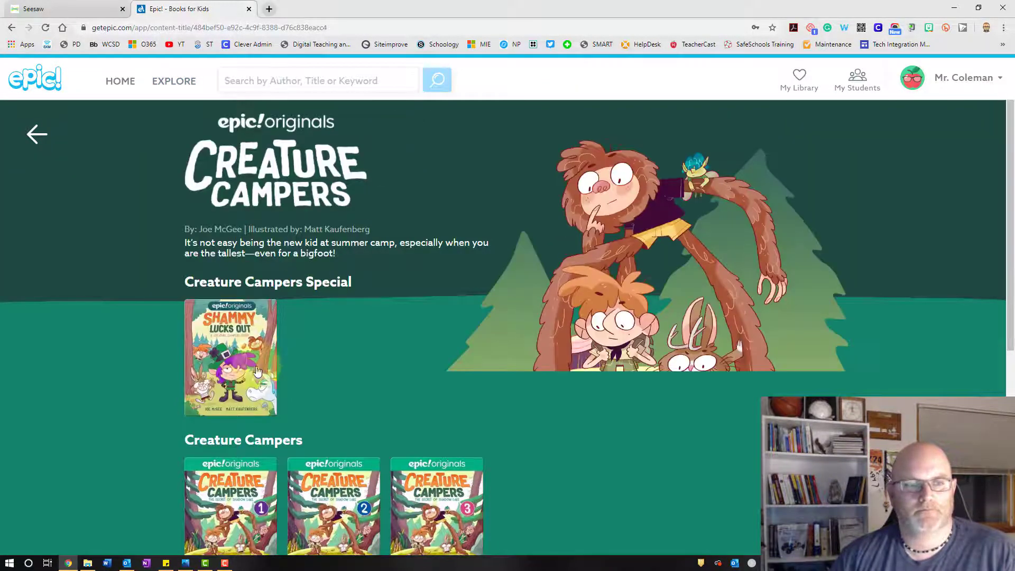
{"action": "left_click", "coordinate": [257, 371]}
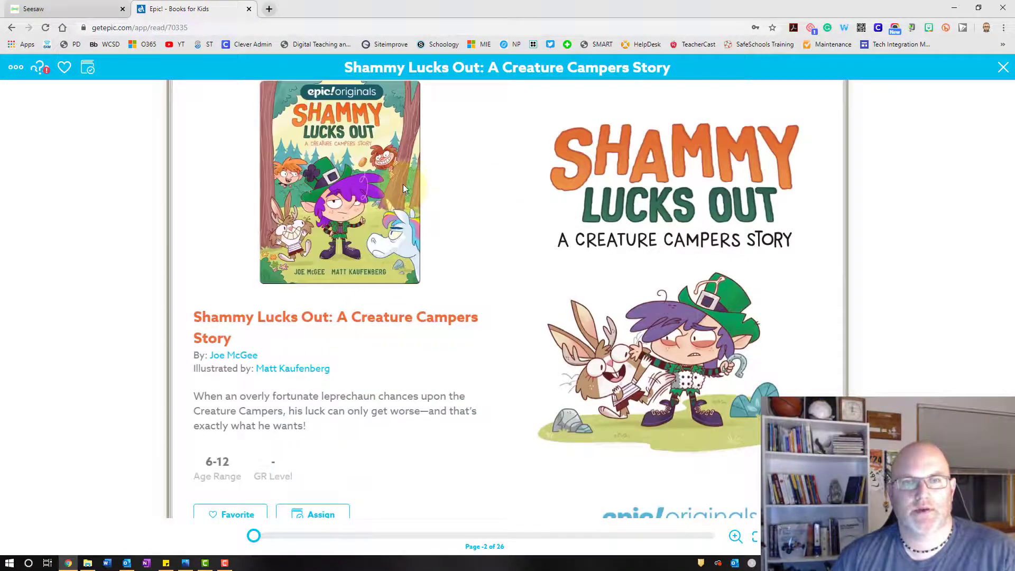
{"action": "left_click", "coordinate": [297, 28]}
{"action": "key", "text": "ctrl+c"}
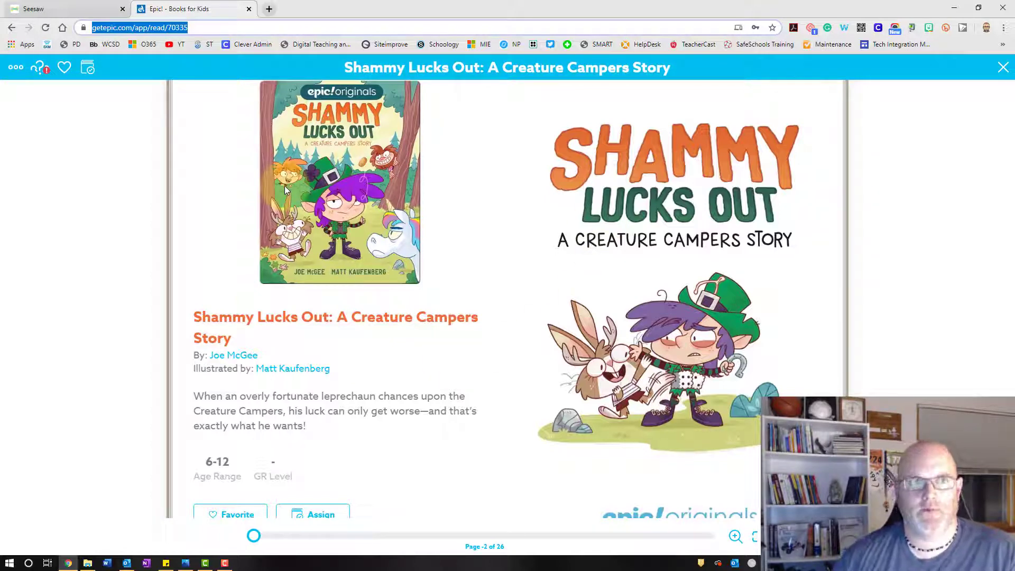
Create a new class activity named 'Creature Campers' and move on to its student instructions
{"action": "left_click", "coordinate": [78, 12]}
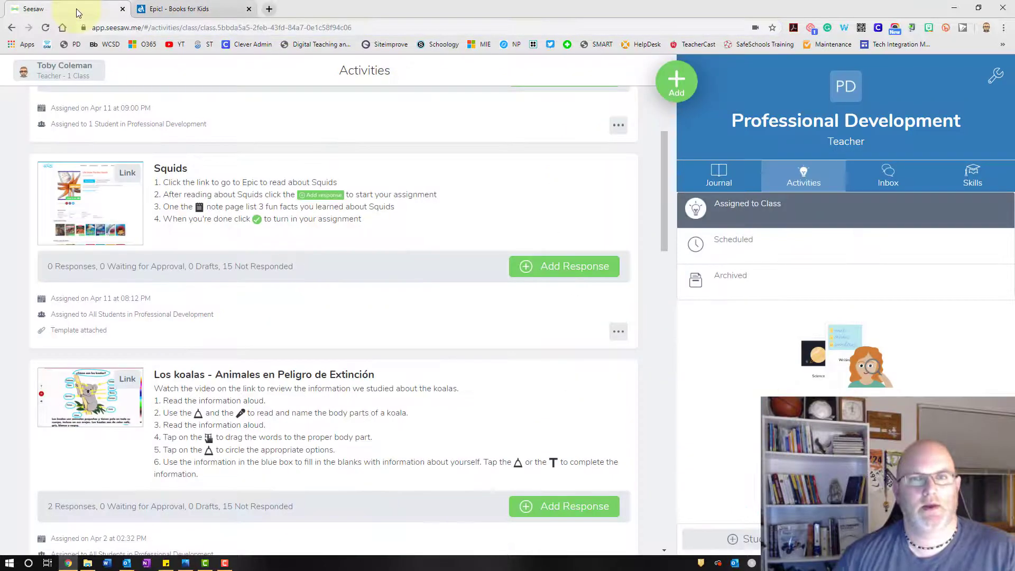
{"action": "left_click", "coordinate": [682, 84]}
{"action": "left_click", "coordinate": [605, 134]}
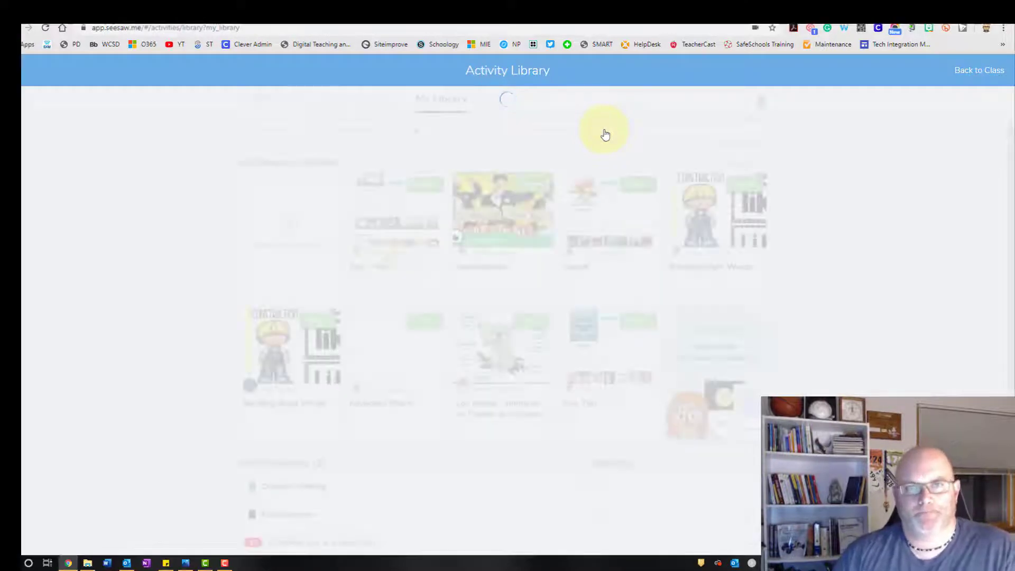
{"action": "left_click", "coordinate": [292, 231]}
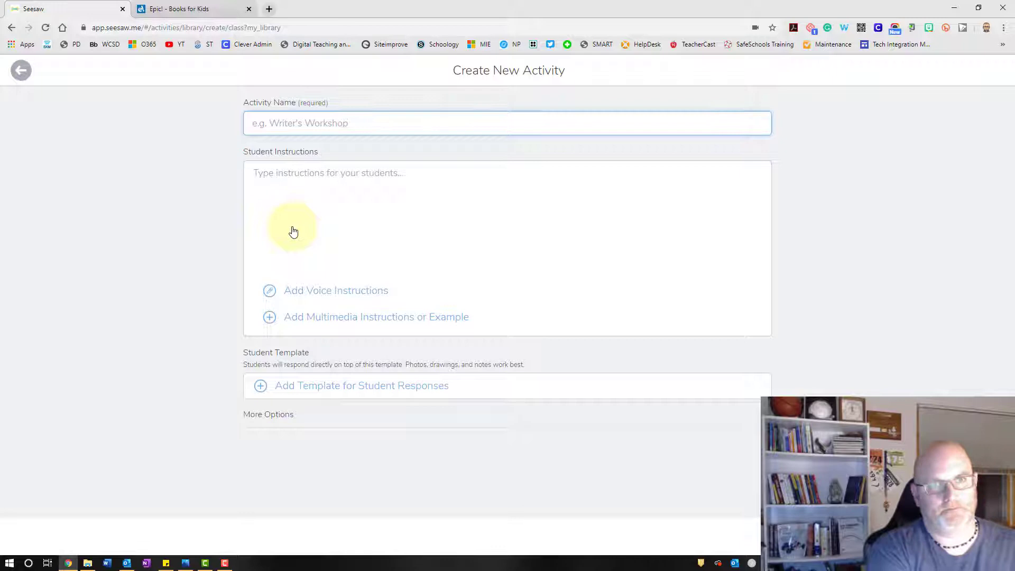
{"action": "type", "text": "Creature Campers"}
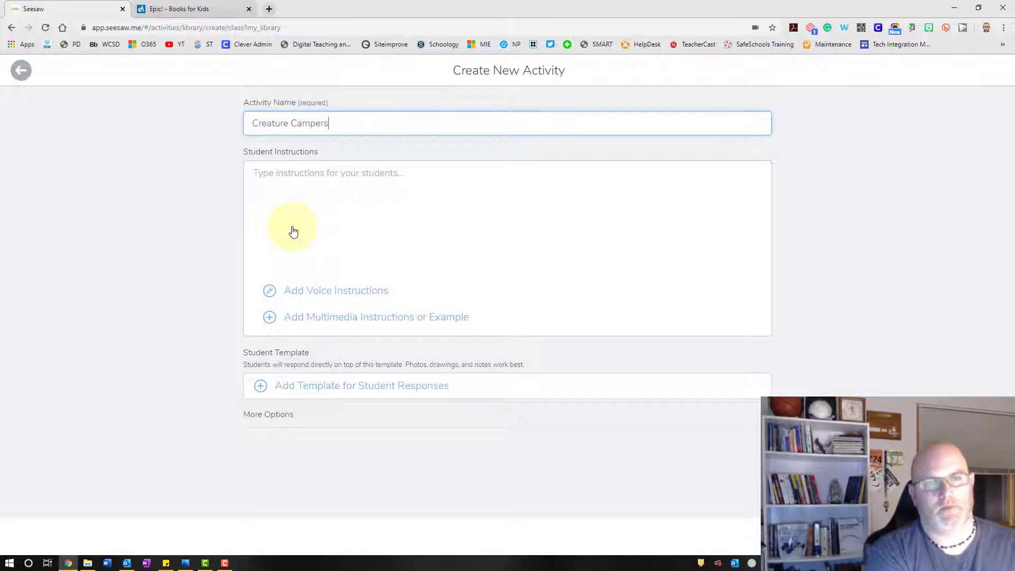
{"action": "left_click", "coordinate": [294, 232]}
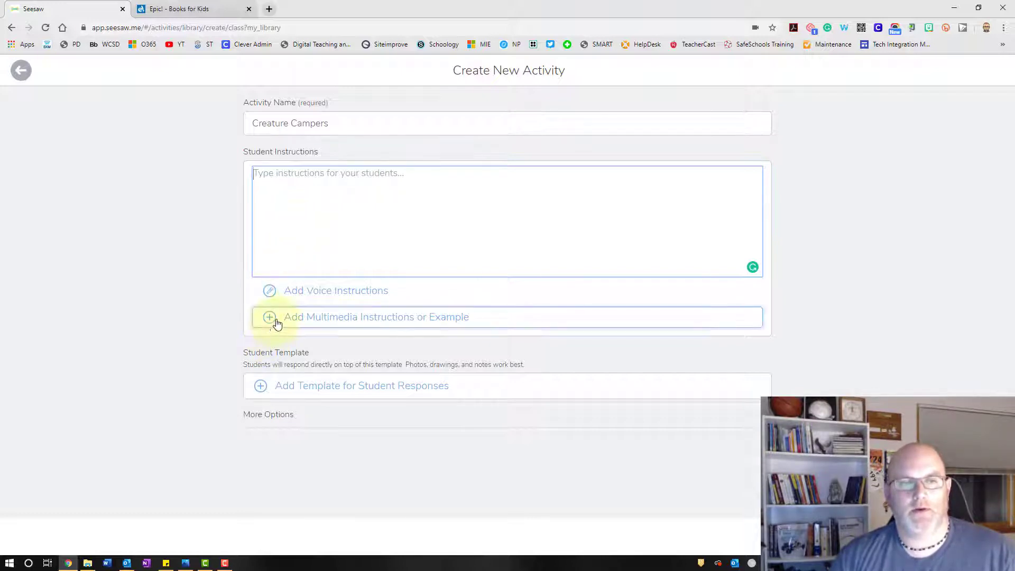
Attach the copied Epic! Shammy Lucks Out link as a website link and load its preview
{"action": "left_click", "coordinate": [478, 321]}
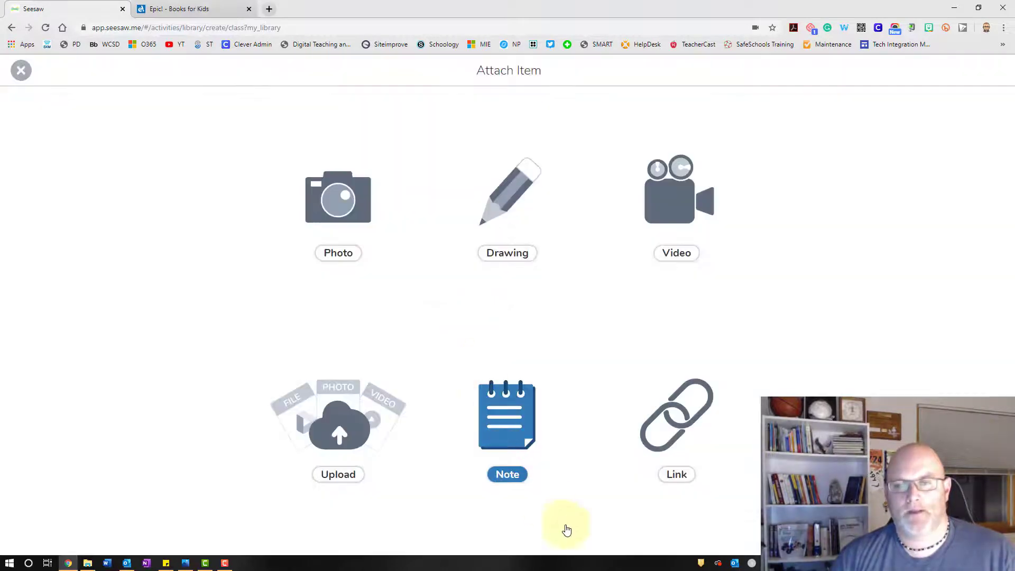
{"action": "left_click", "coordinate": [676, 475]}
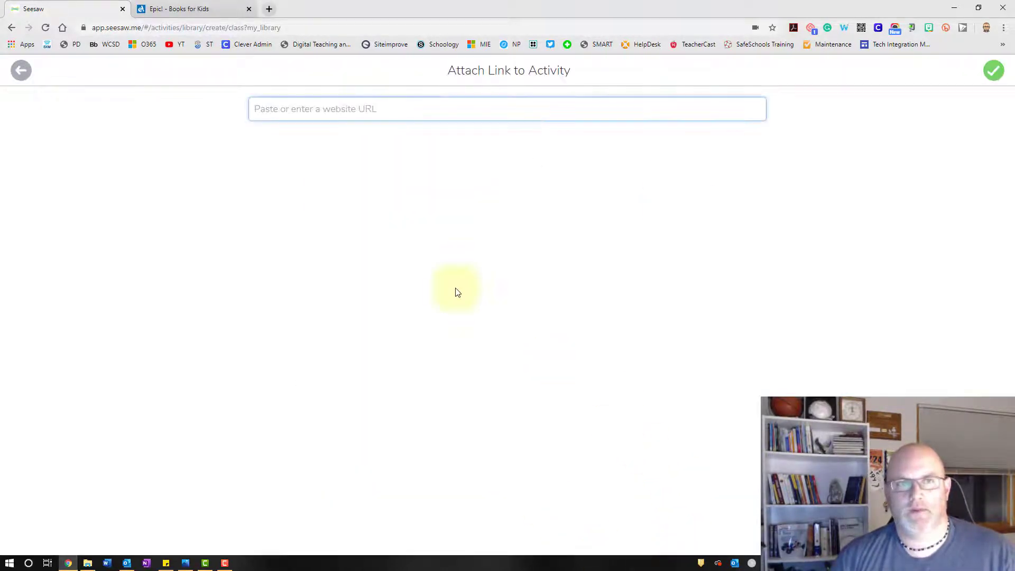
{"action": "key", "text": "ctrl+v"}
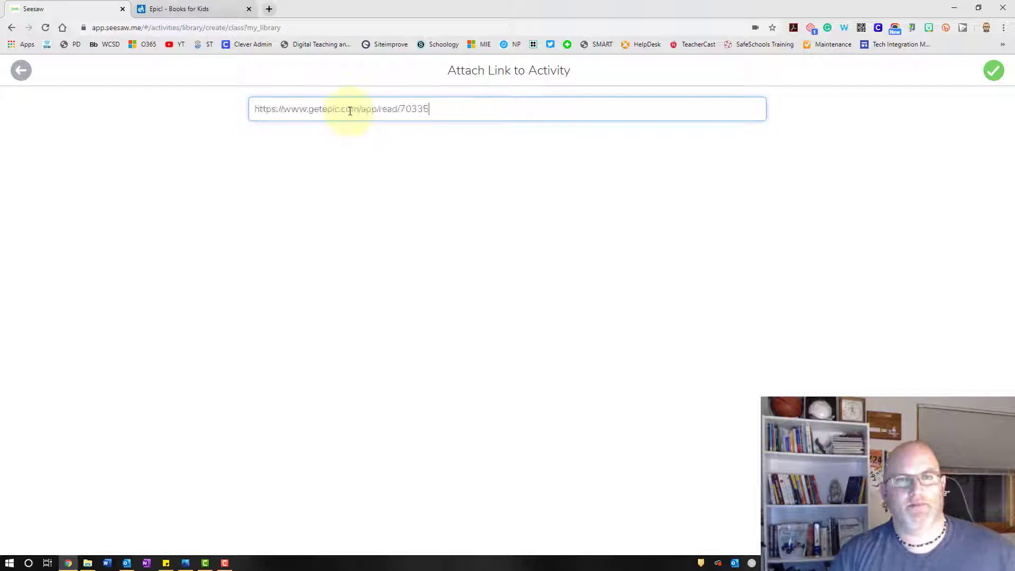
{"action": "key", "text": "Return"}
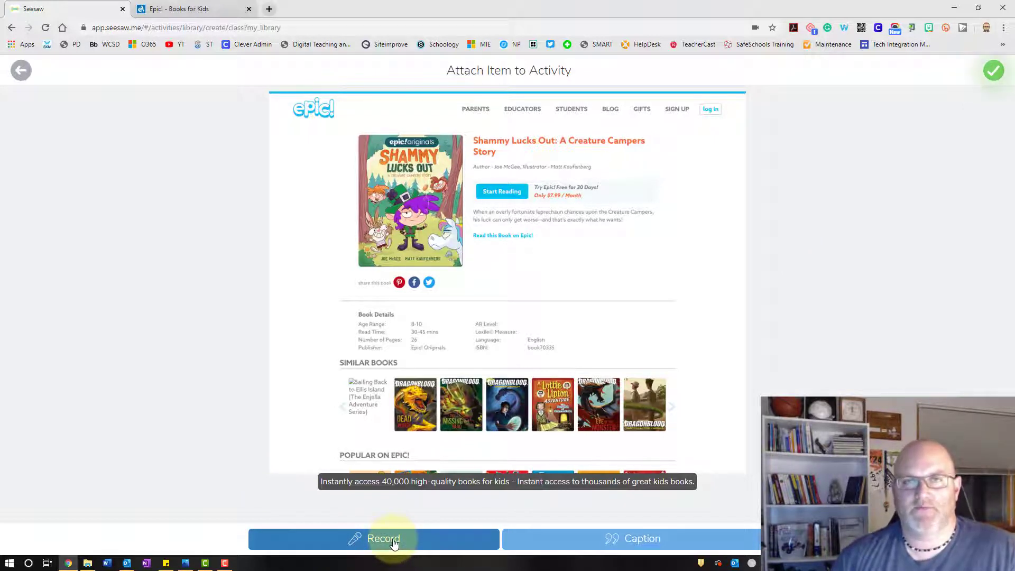
Confirm the Epic! book link so Creature Campers is saved to My Library
{"action": "left_click", "coordinate": [993, 72]}
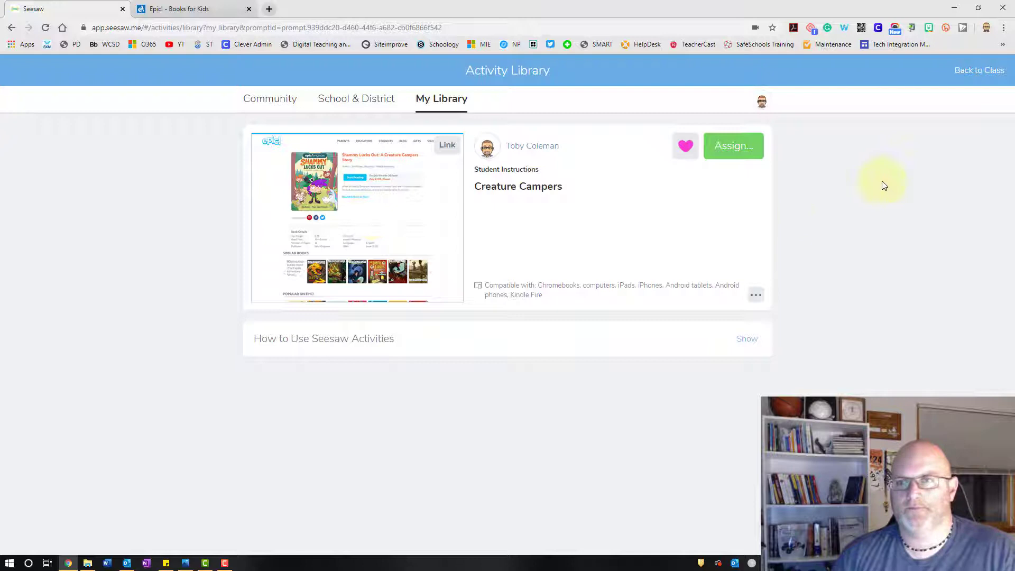
Assign Creature Campers to the Professional Development class and view it in that class's activities
{"action": "left_click", "coordinate": [737, 157]}
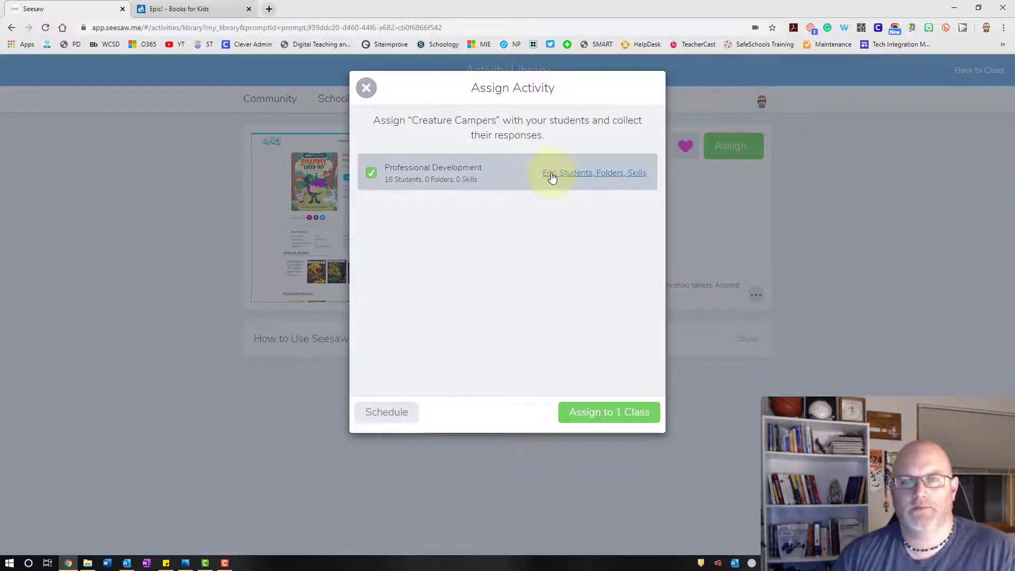
{"action": "left_click", "coordinate": [614, 415]}
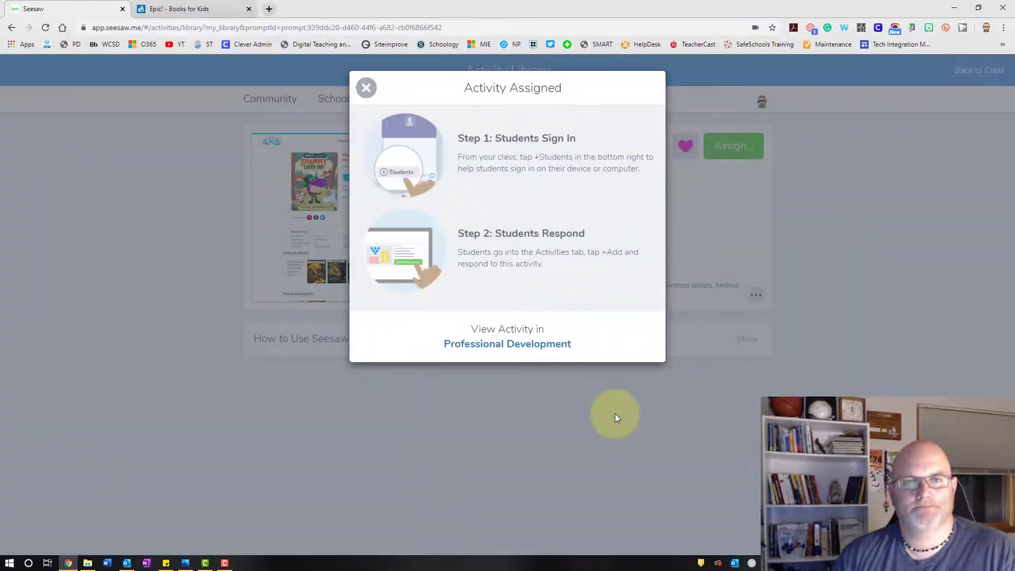
{"action": "left_click", "coordinate": [515, 346]}
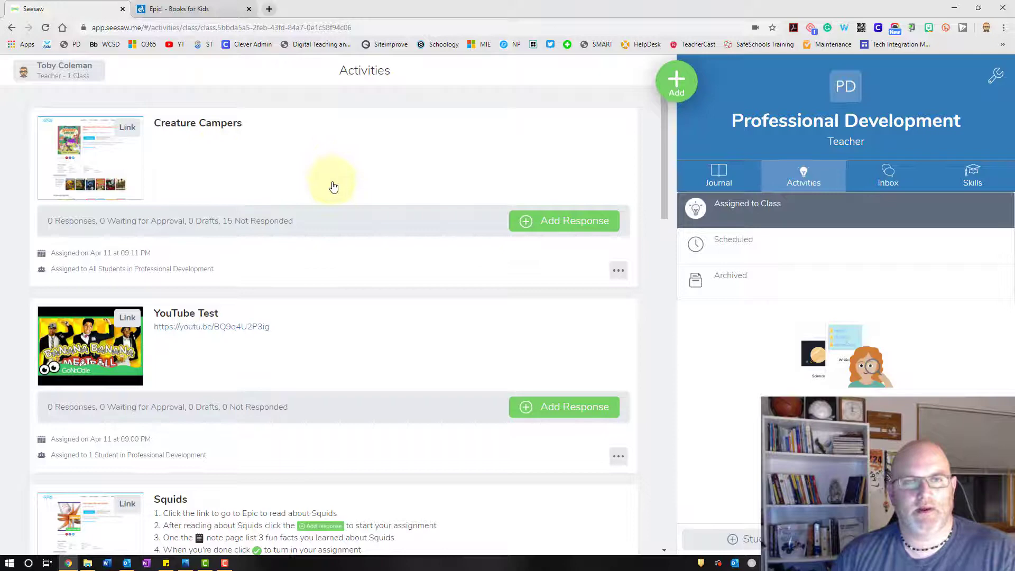
Add a response to Creature Campers from the Activities list as Sample Student
{"action": "scroll", "coordinate": [333, 186], "scroll_direction": "down", "scroll_amount": 5}
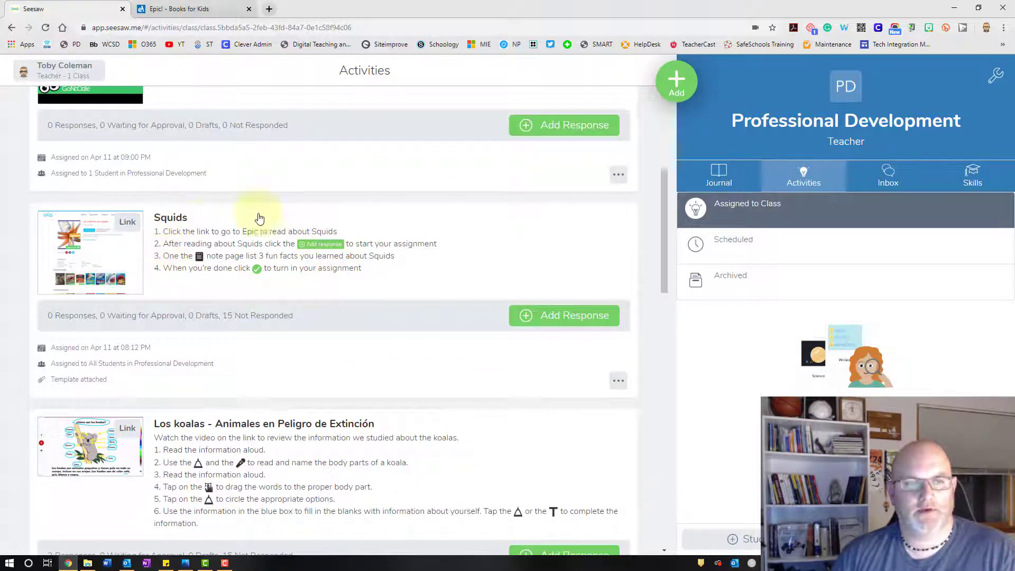
{"action": "scroll", "coordinate": [347, 269], "scroll_direction": "up", "scroll_amount": 5}
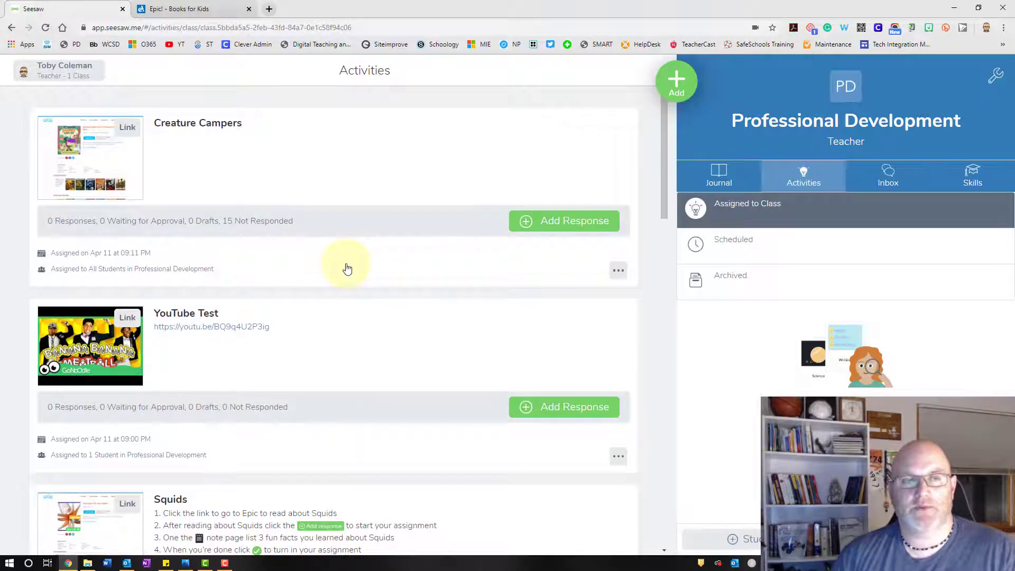
{"action": "left_click", "coordinate": [575, 226]}
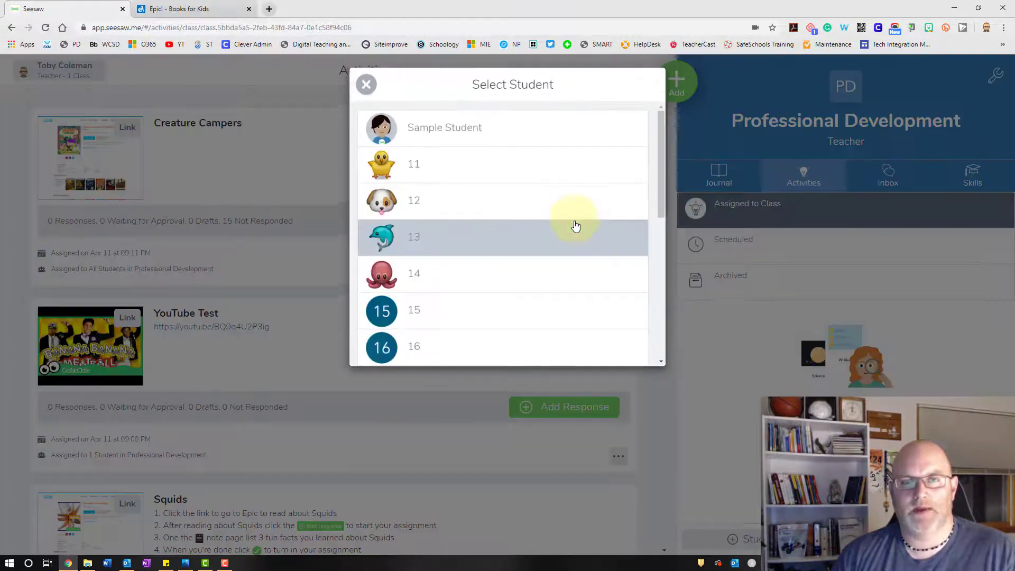
{"action": "left_click", "coordinate": [414, 133]}
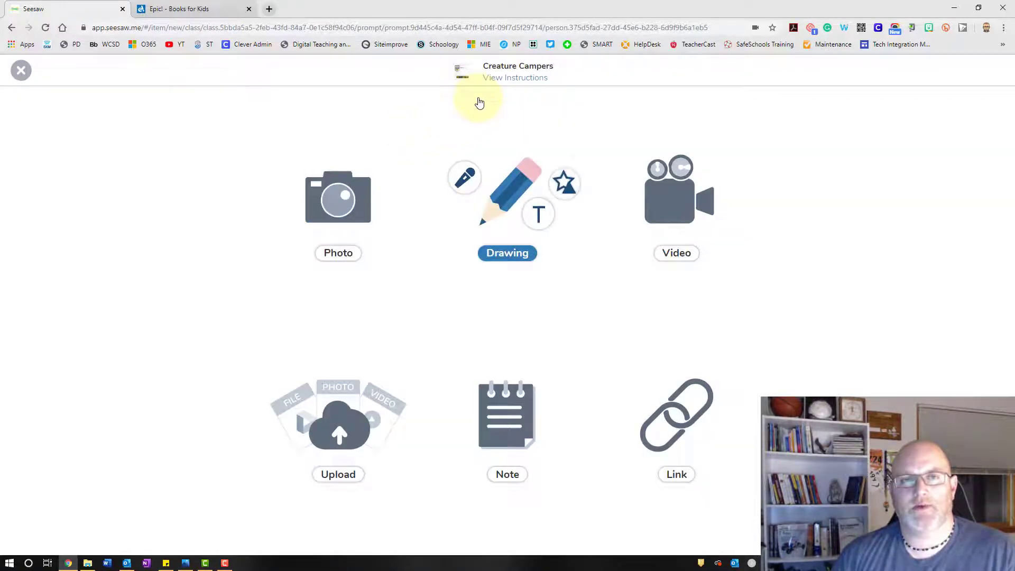
Show the Creature Campers instructions card with its attached Epic! link preview
{"action": "left_click", "coordinate": [509, 80]}
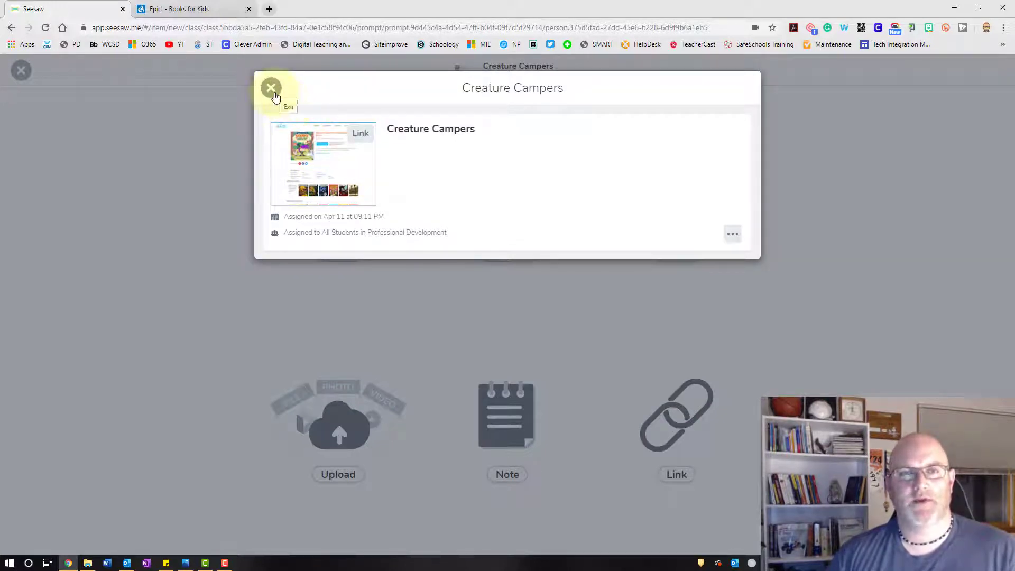
Close the old Epic! tab and open the Shammy Lucks Out link from the instructions
{"action": "left_click", "coordinate": [249, 8]}
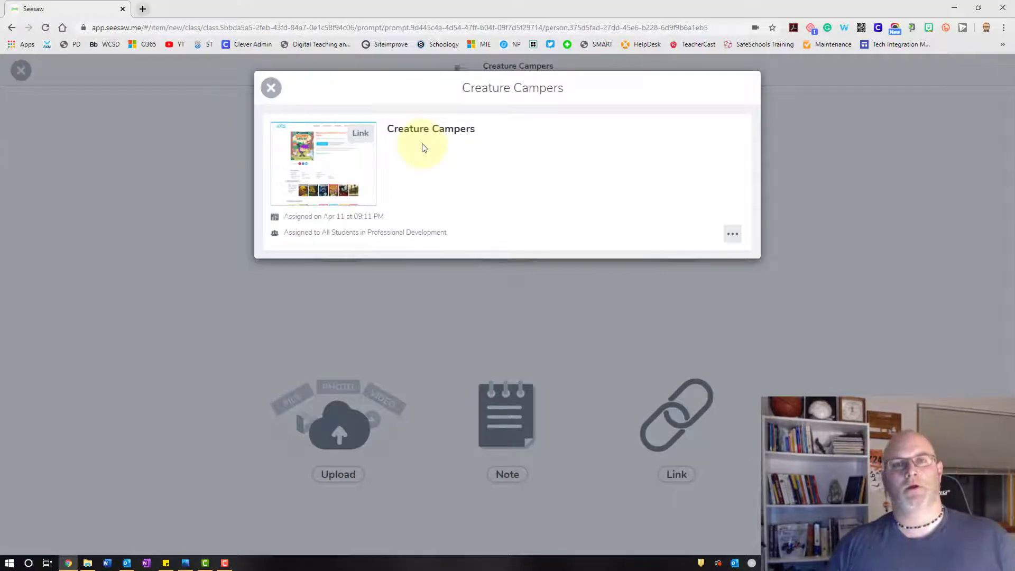
{"action": "left_click", "coordinate": [325, 178]}
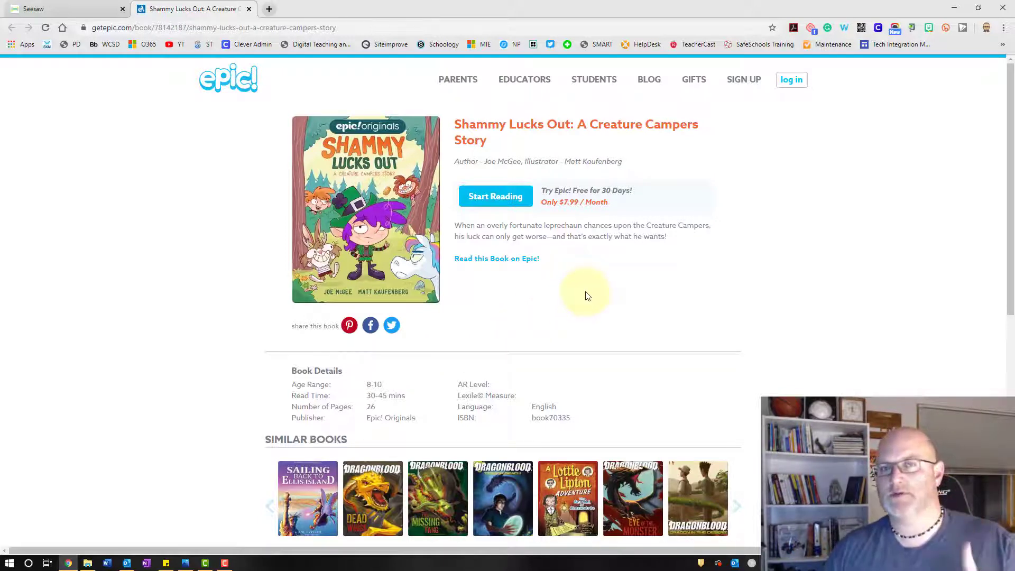
Go to Epic!'s log-in page and choose the Students & Educators sign-in
{"action": "left_click", "coordinate": [789, 81]}
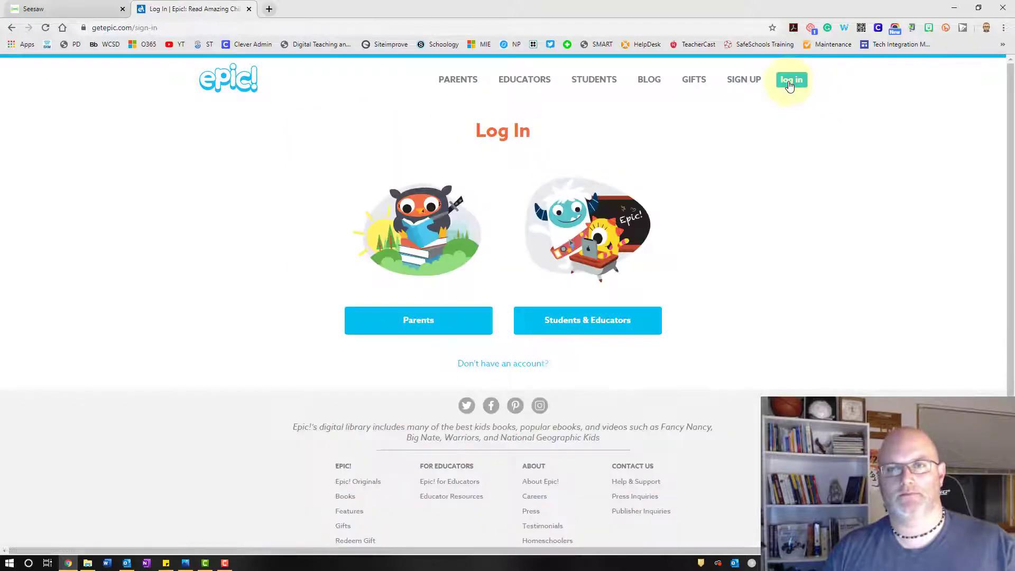
{"action": "left_click", "coordinate": [592, 331]}
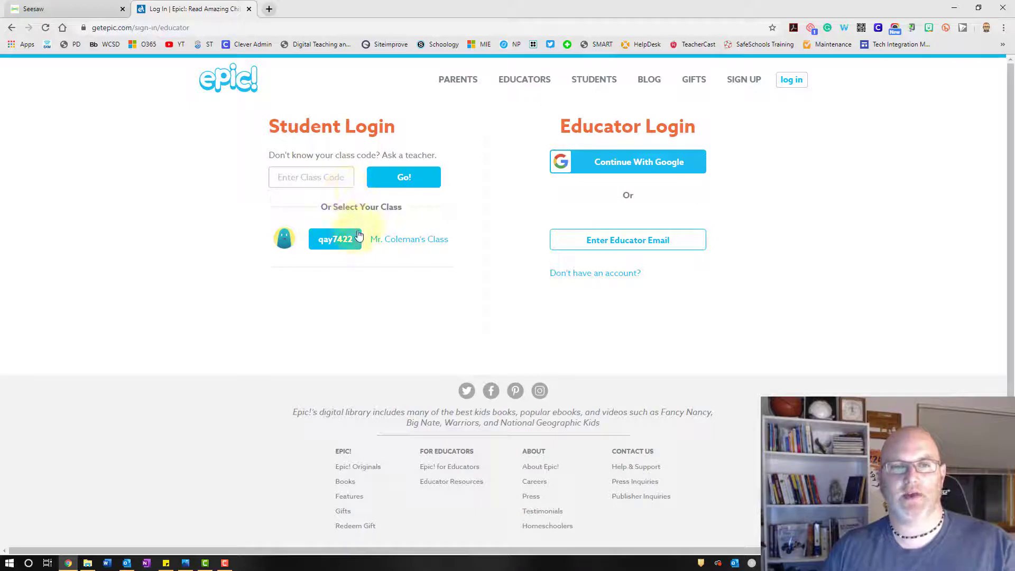
Sign into the Epic! class as the test student profile, then return to Seesaw
{"action": "left_click", "coordinate": [334, 246]}
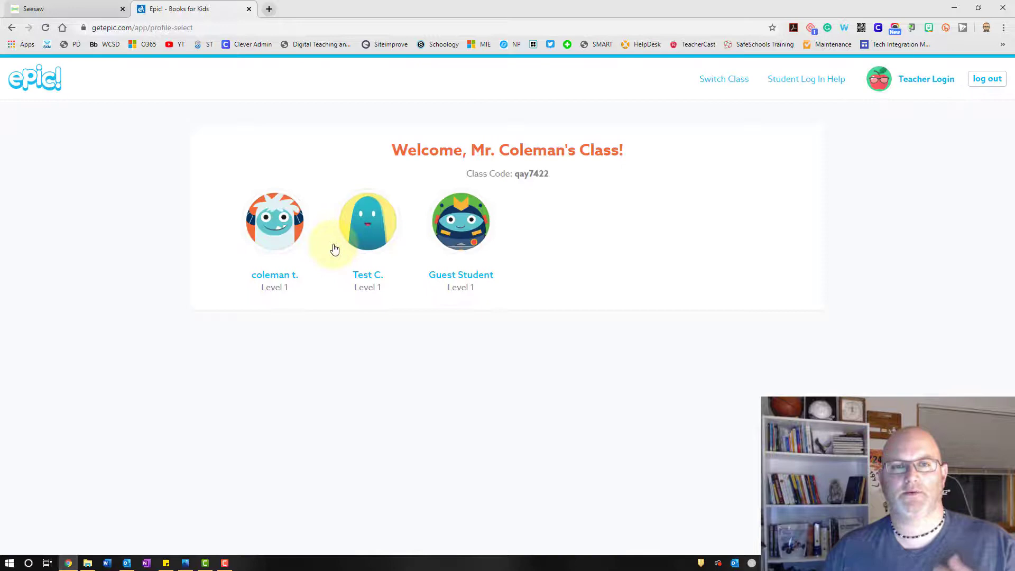
{"action": "left_click", "coordinate": [292, 247]}
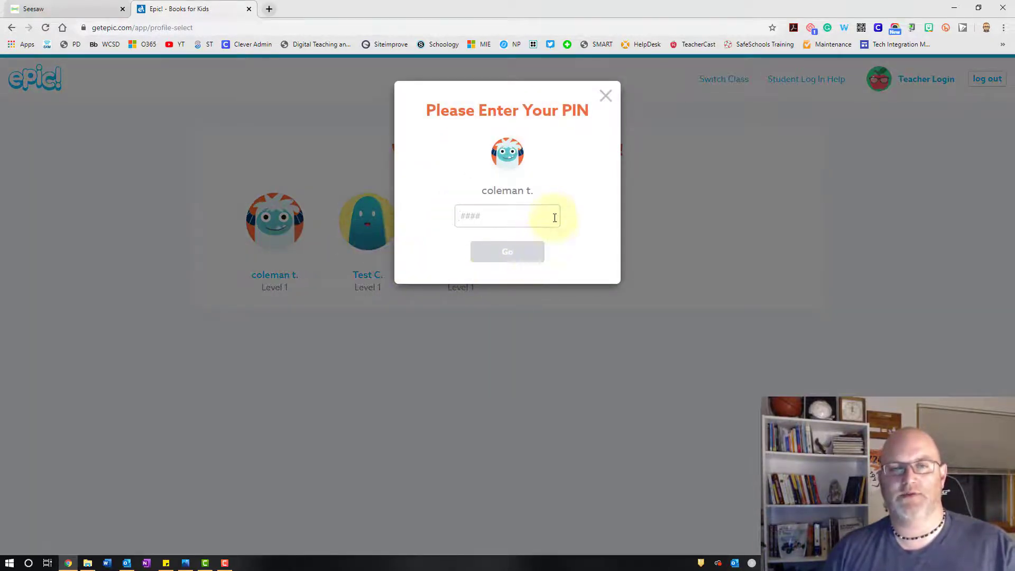
{"action": "left_click", "coordinate": [606, 95]}
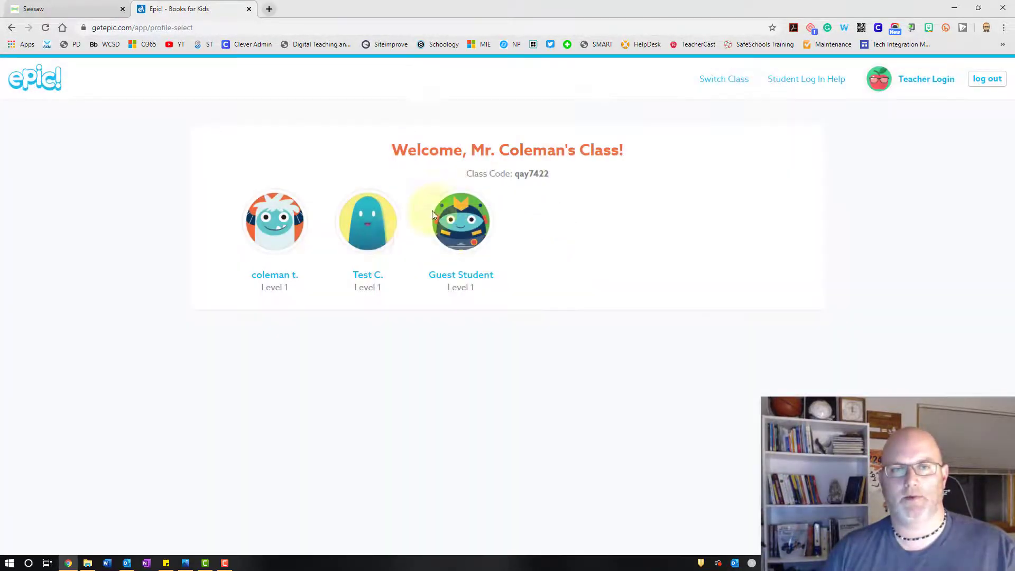
{"action": "left_click", "coordinate": [382, 243]}
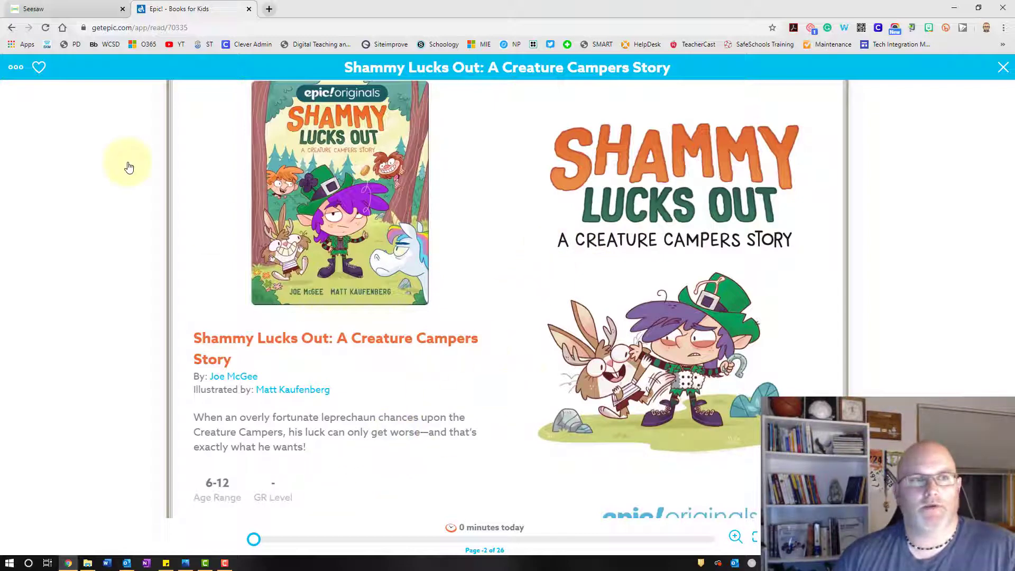
{"action": "left_click", "coordinate": [79, 11]}
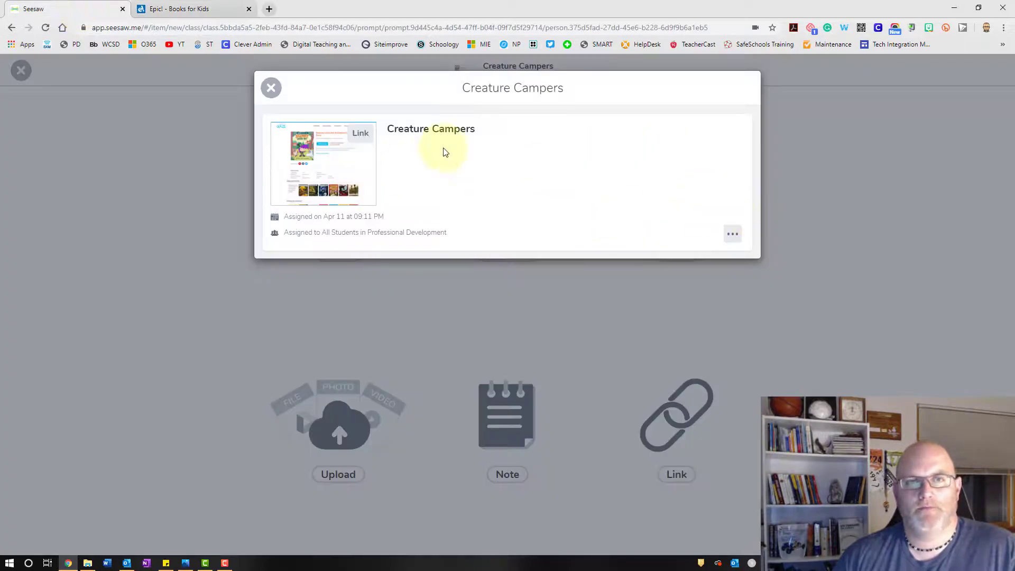
Close the Creature Campers instructions and response page, then close the Epic! tab
{"action": "left_click", "coordinate": [272, 89]}
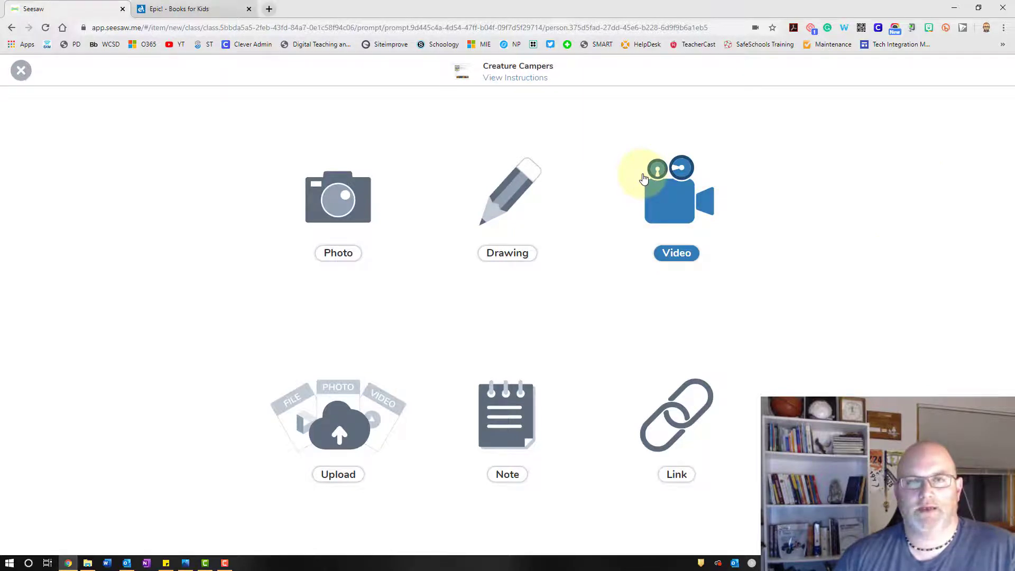
{"action": "left_click", "coordinate": [21, 72]}
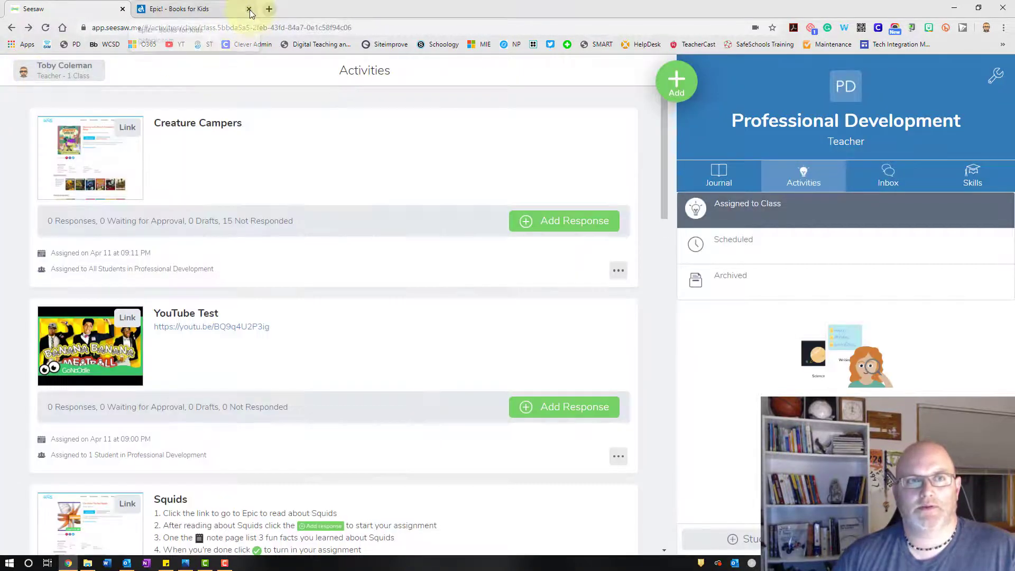
{"action": "left_click", "coordinate": [249, 9]}
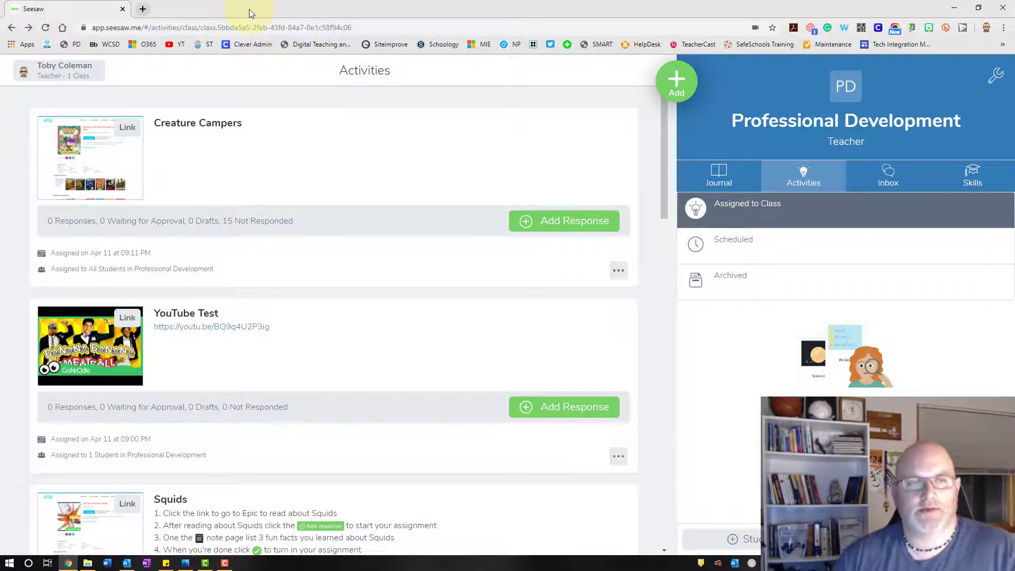
{"action": "scroll", "coordinate": [256, 204], "scroll_direction": "down", "scroll_amount": 5}
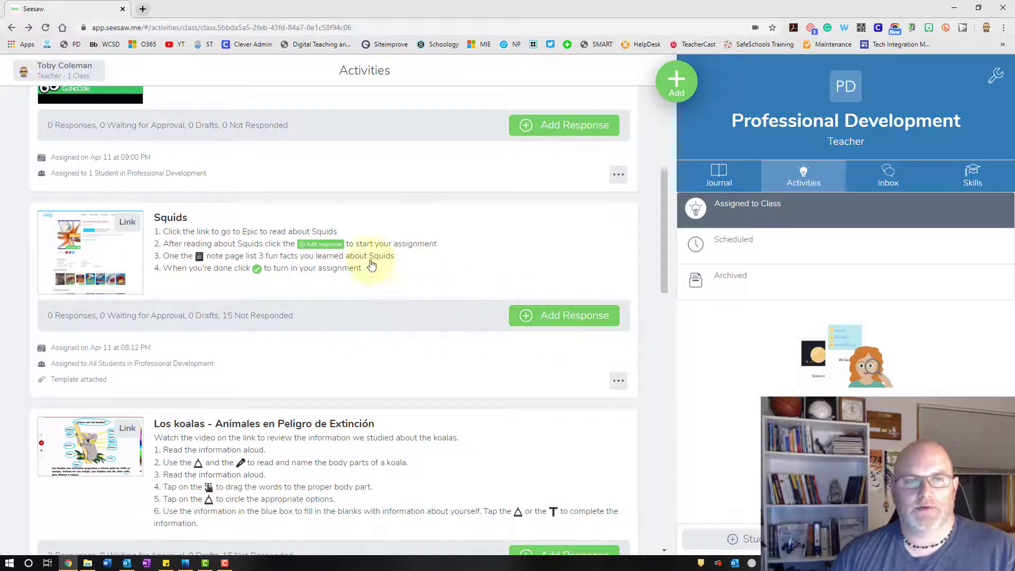
{"action": "left_click", "coordinate": [105, 253]}
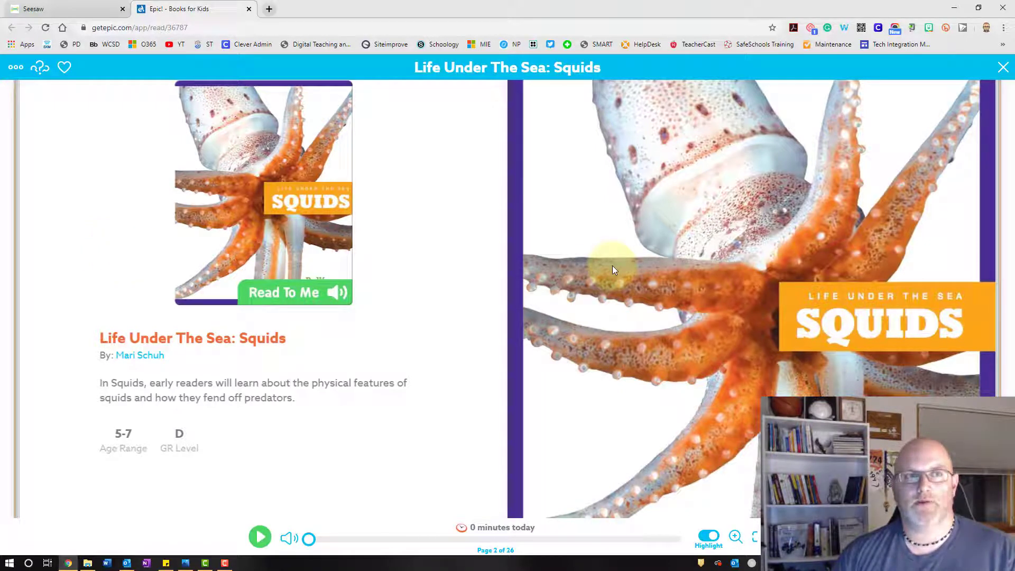
{"action": "left_click", "coordinate": [249, 9]}
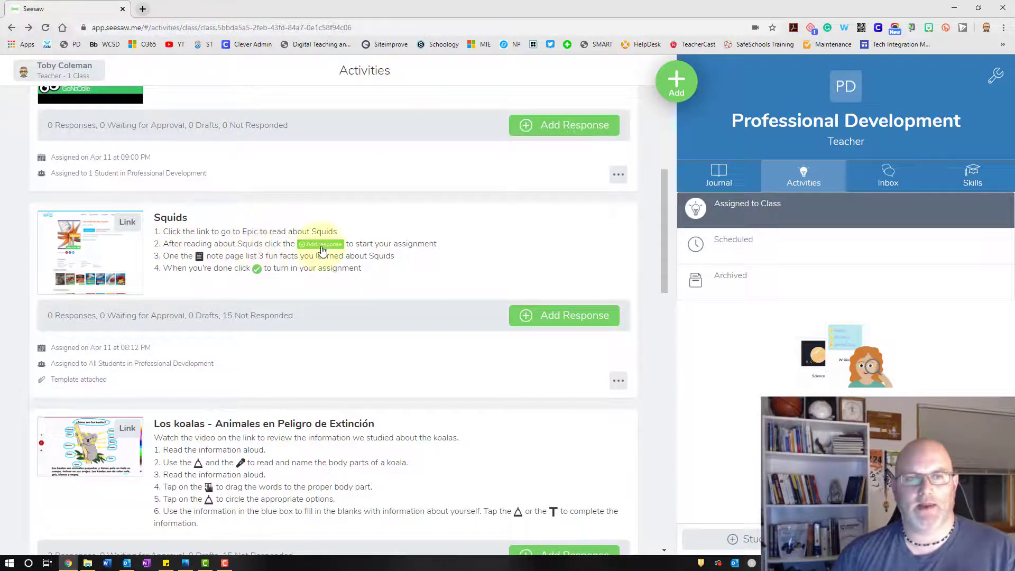
Start a Squids activity response as the Sample Student
{"action": "left_click", "coordinate": [548, 318]}
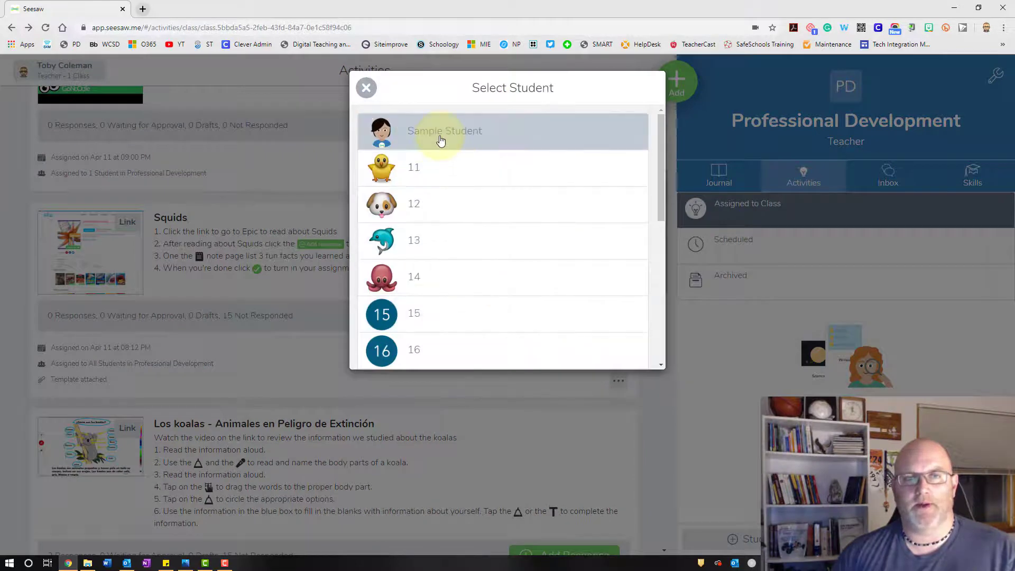
{"action": "left_click", "coordinate": [441, 140]}
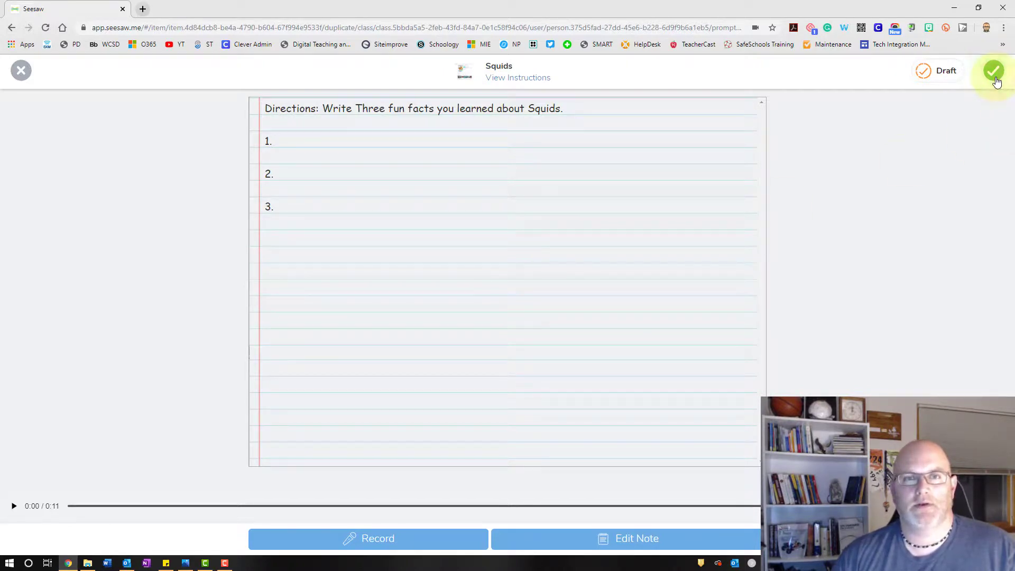
Submit the Squids note with its 0:11 recording and go back to Activities
{"action": "left_click", "coordinate": [994, 71]}
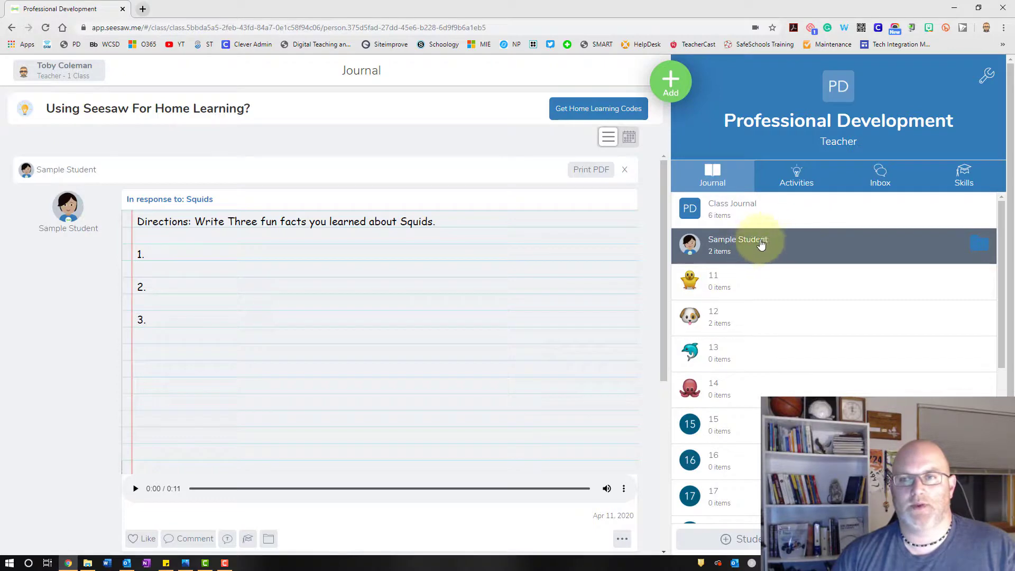
{"action": "left_click", "coordinate": [807, 180]}
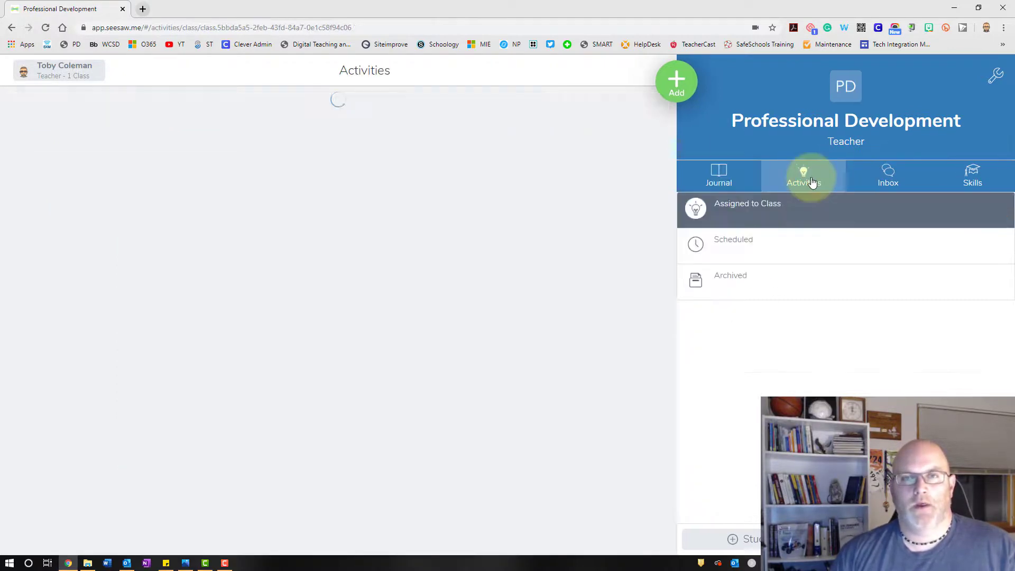